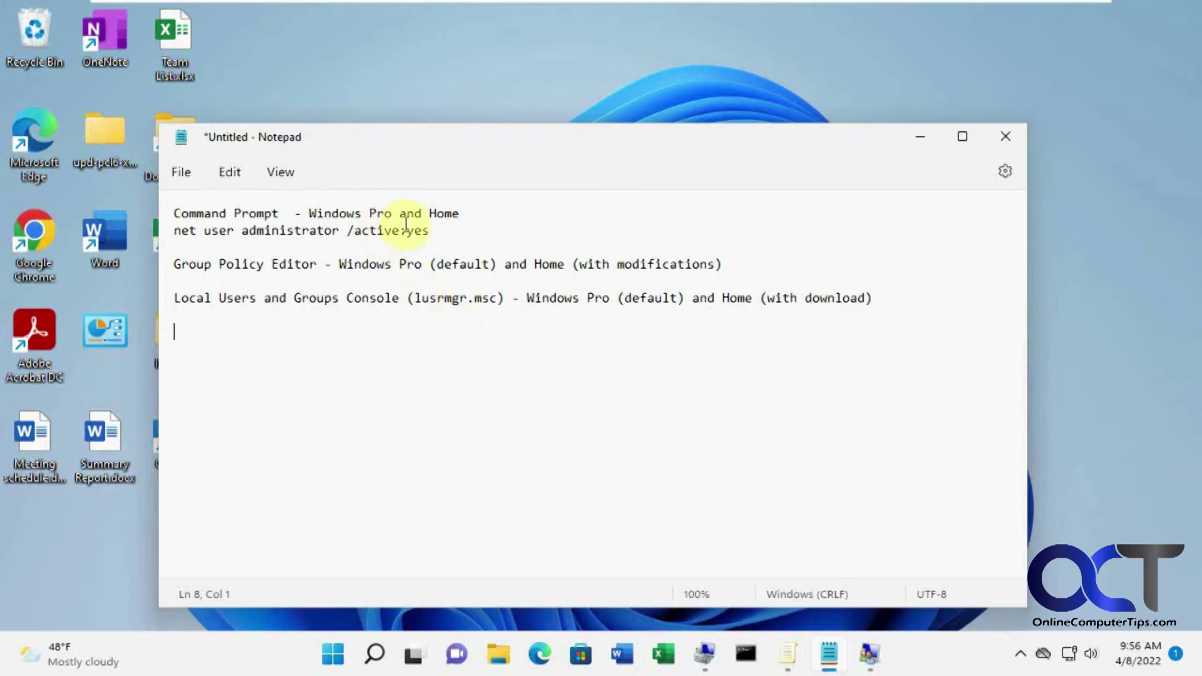
Bring the Local Users and Groups console to the front over the Notepad notes.
left_click(873, 654)
left_click_drag(585, 27, 704, 98)
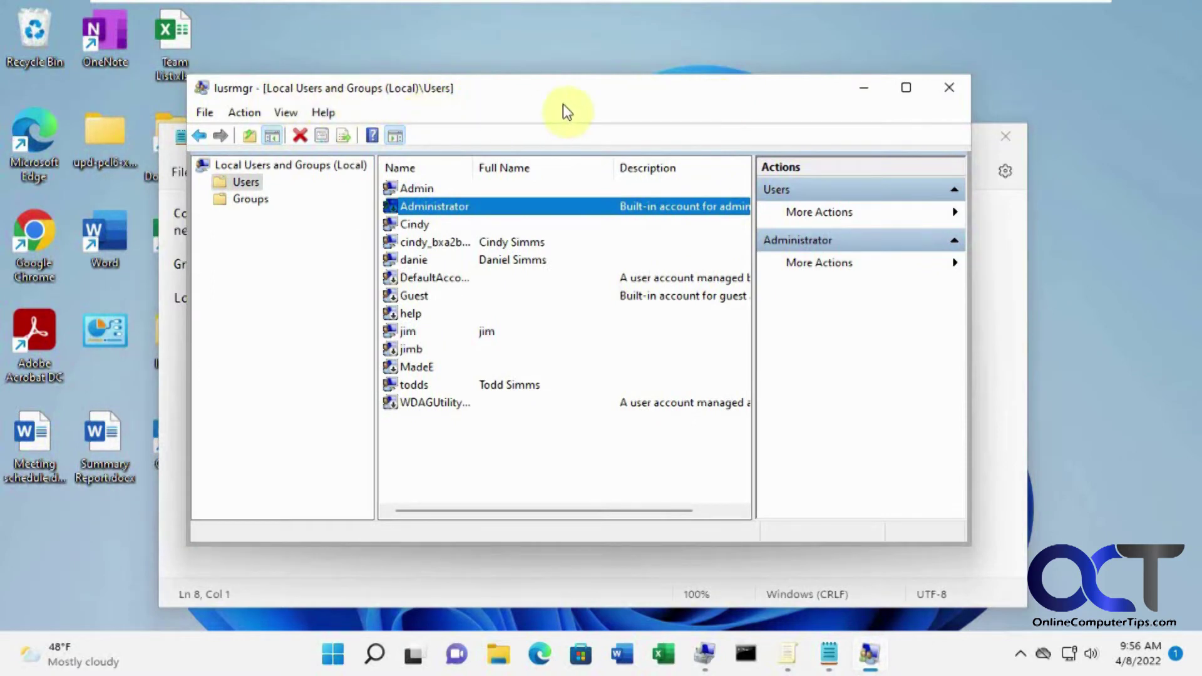
right_click(440, 209)
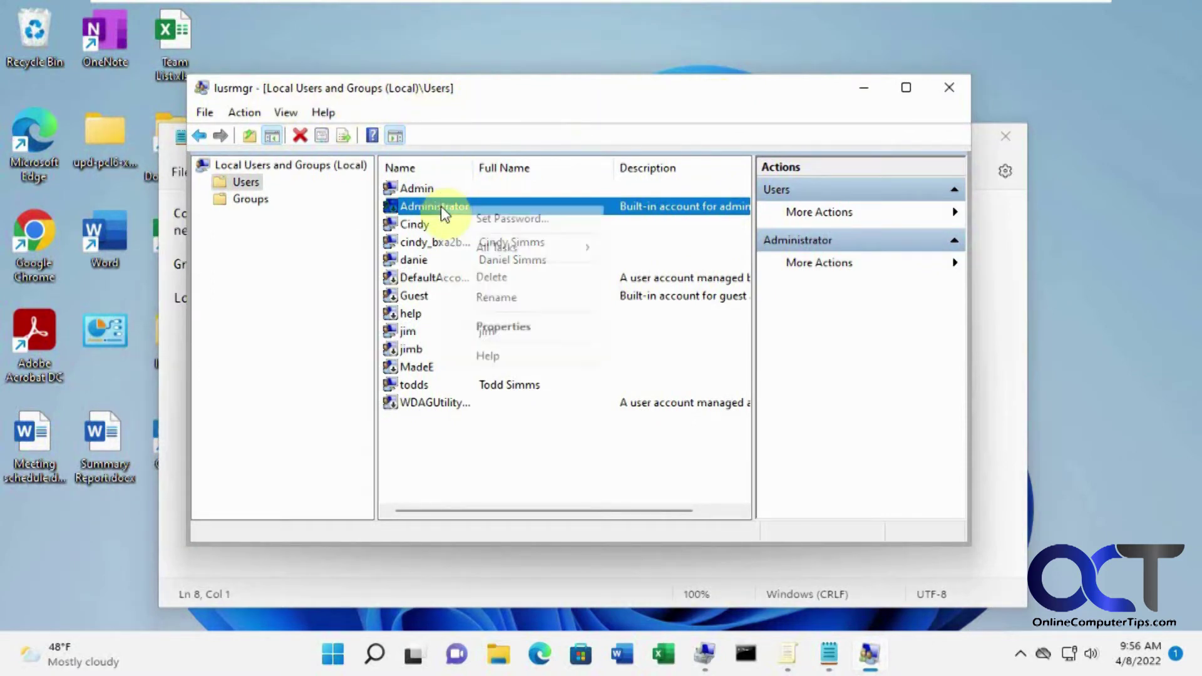
left_click(497, 328)
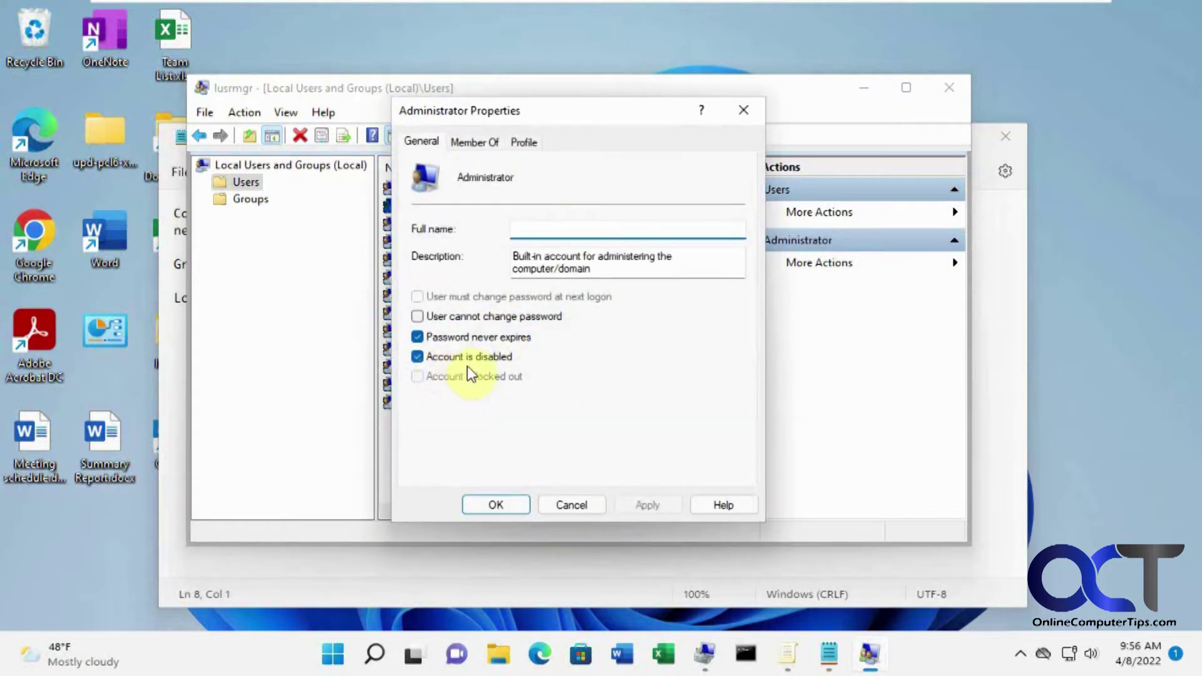
left_click(576, 503)
Copy the 'net user administrator /active:yes' line from the Notepad notes.
left_click(864, 94)
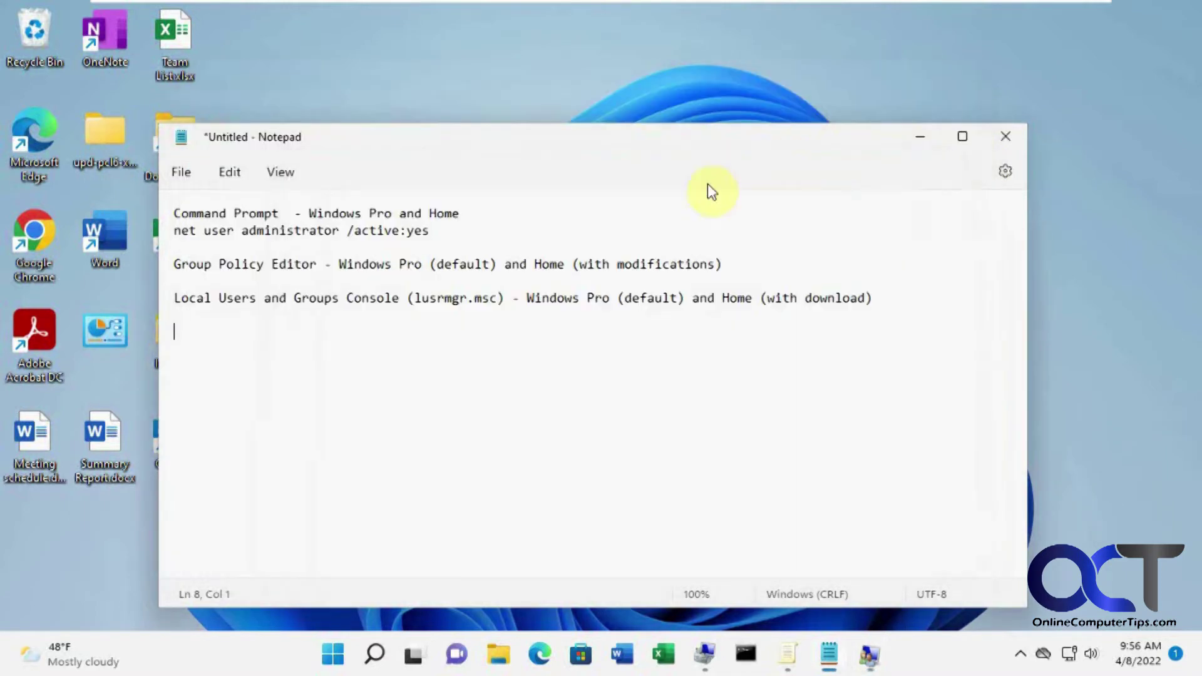
left_click_drag(440, 230, 173, 232)
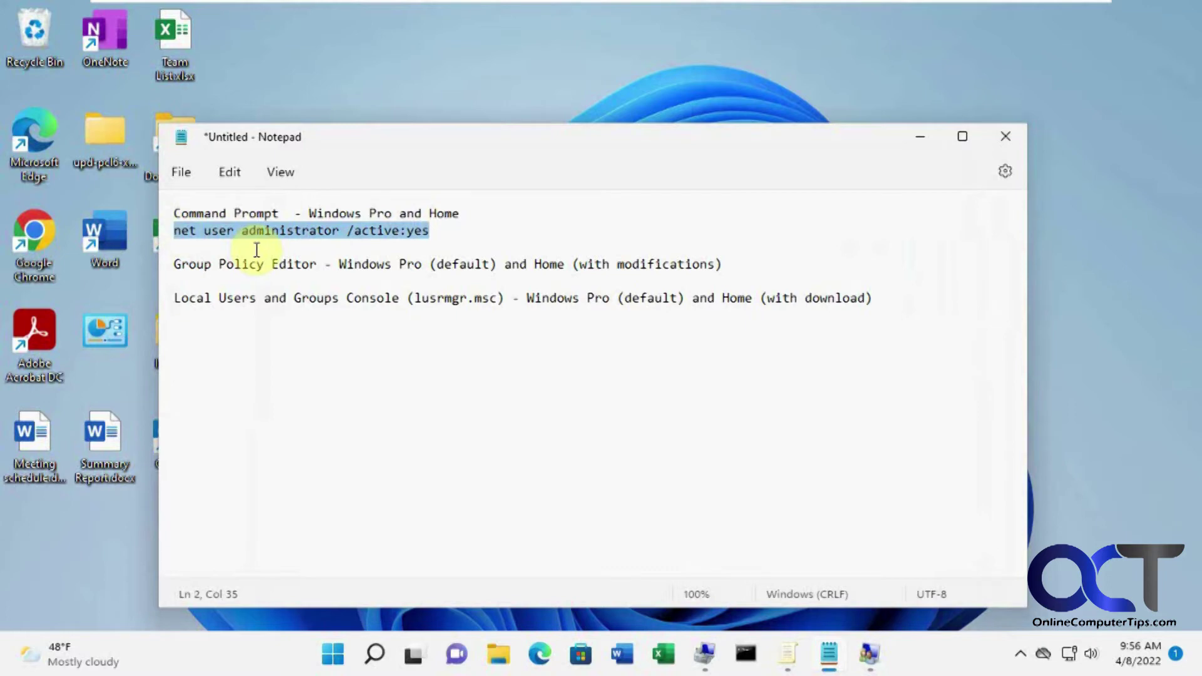
right_click(333, 237)
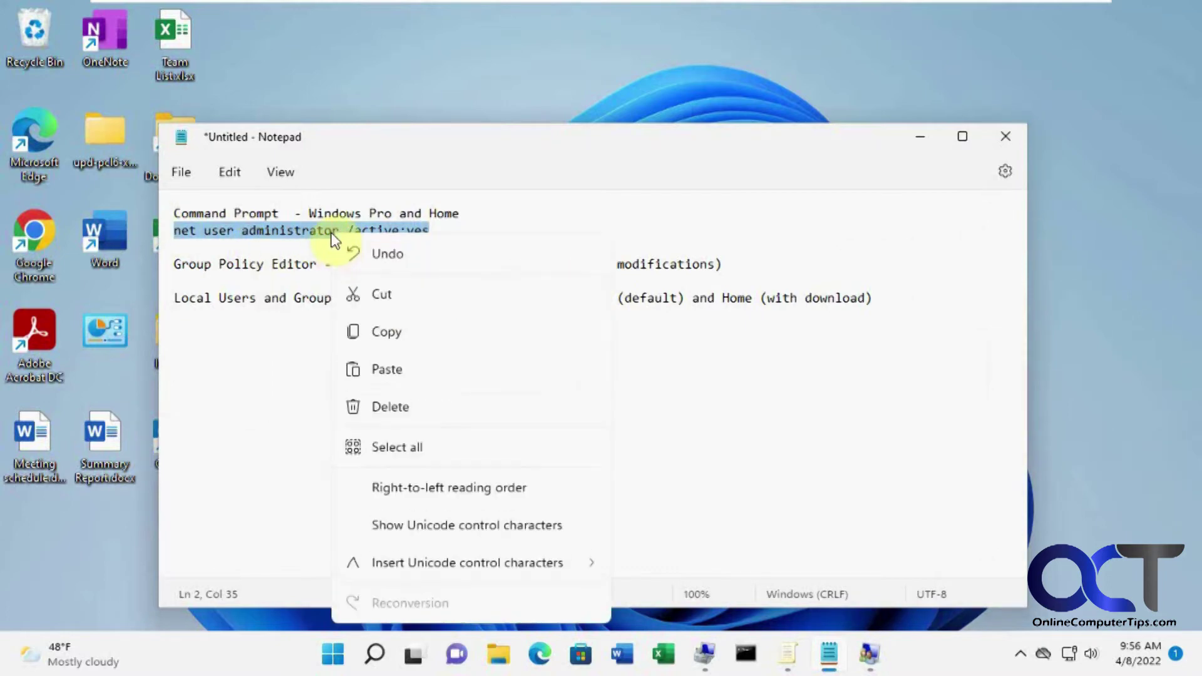
left_click(394, 329)
Launch Command Prompt as administrator from Windows Search.
left_click(375, 654)
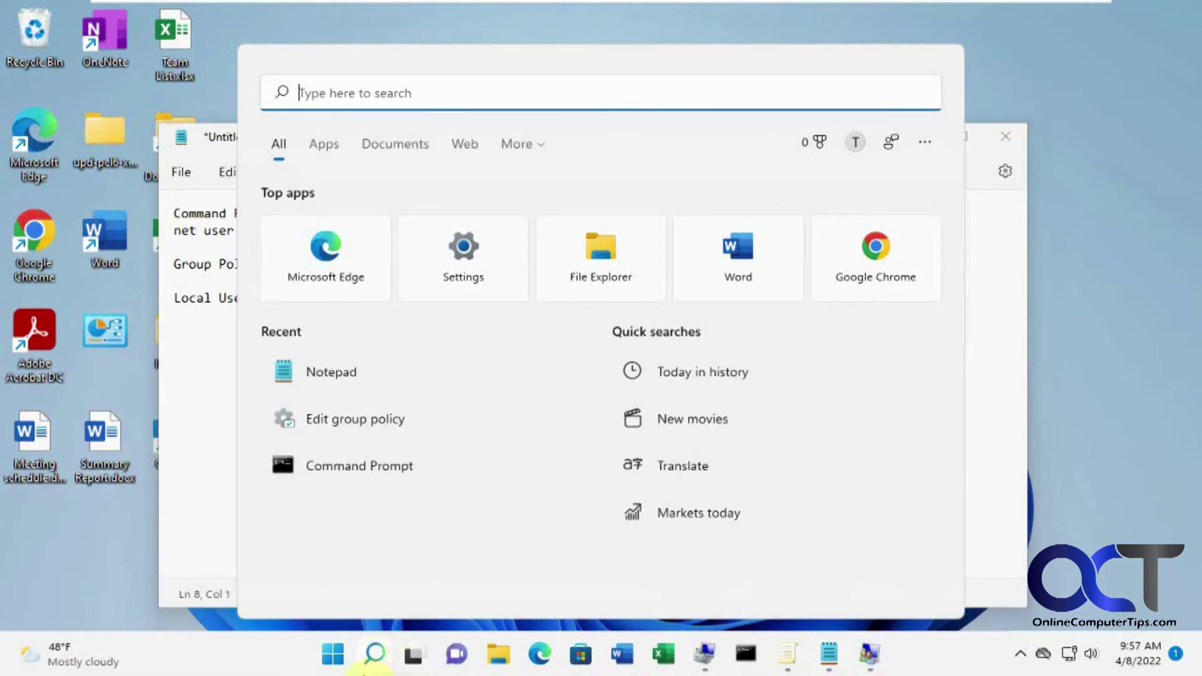
right_click(367, 475)
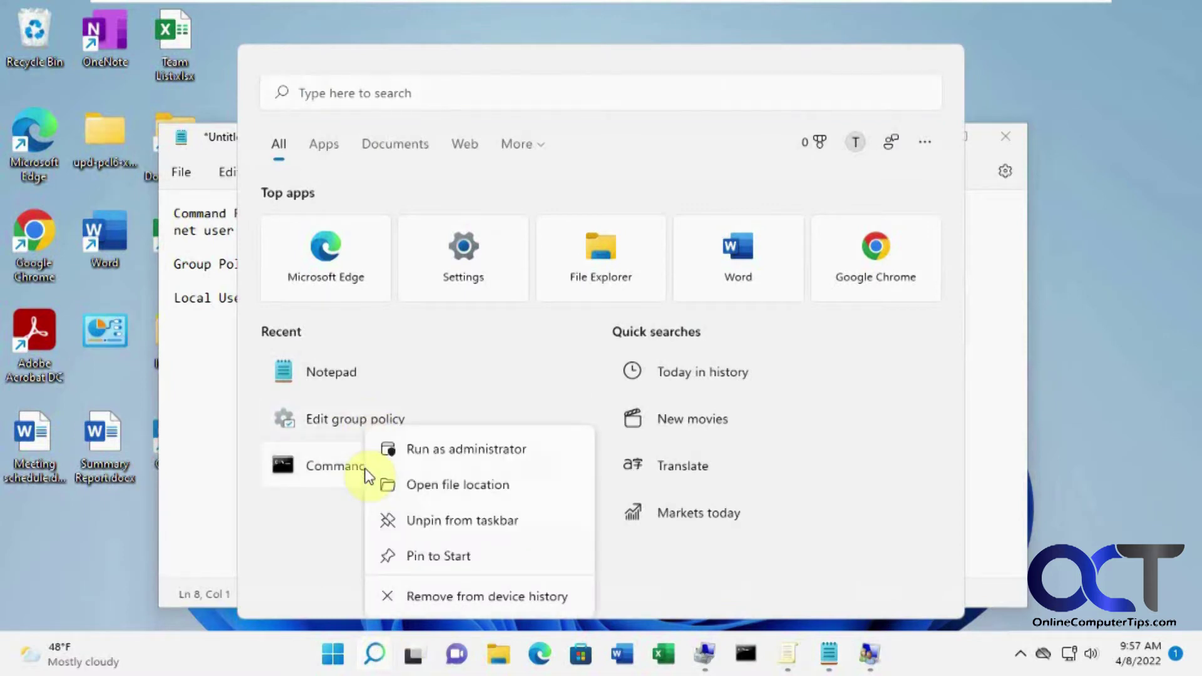
left_click(426, 455)
Approve the UAC prompt and run the pasted 'net user administrator /active:yes' command.
left_click(481, 466)
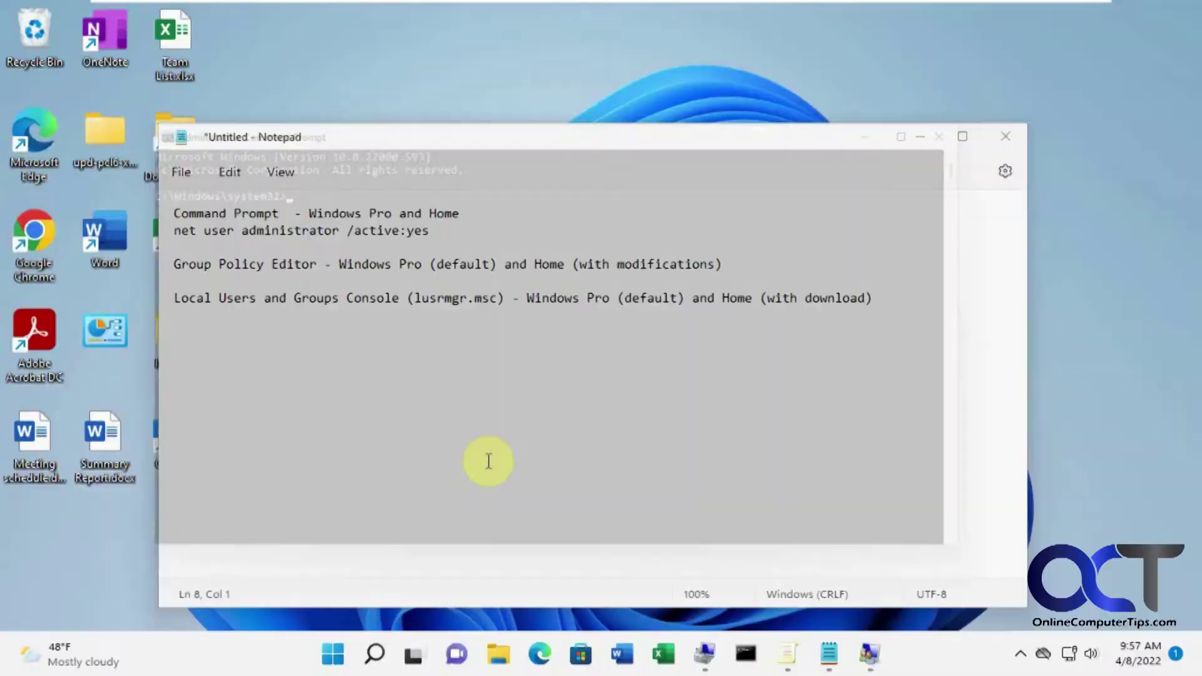
key("ctrl+v")
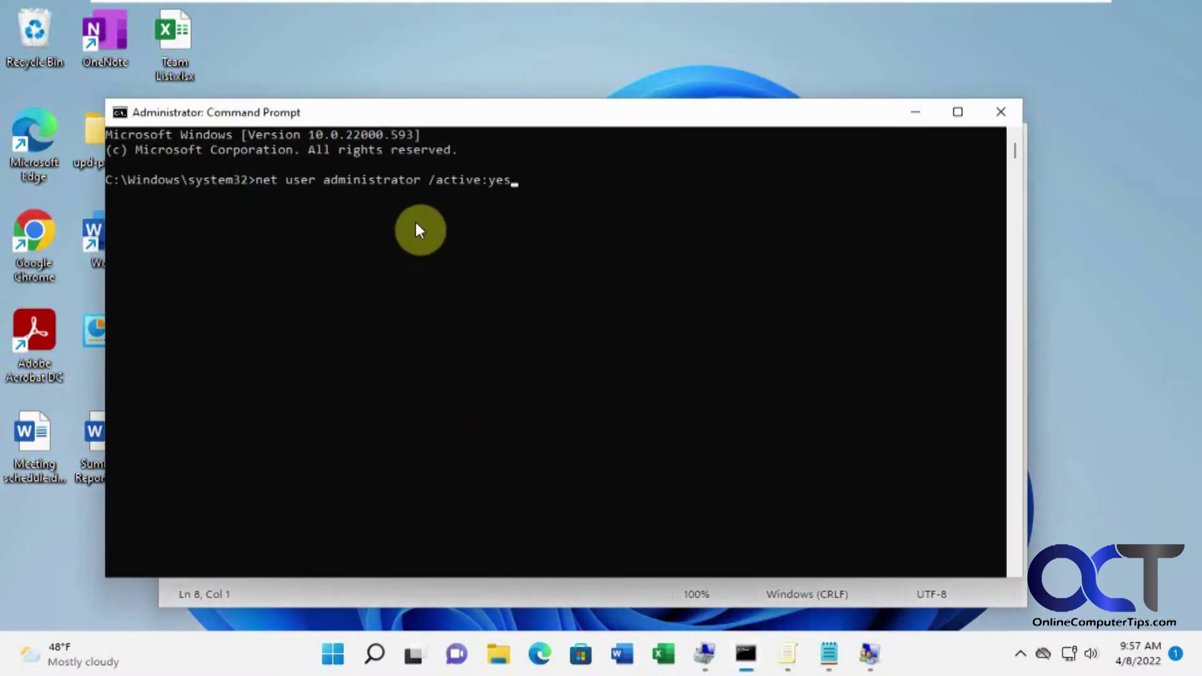
key("Return")
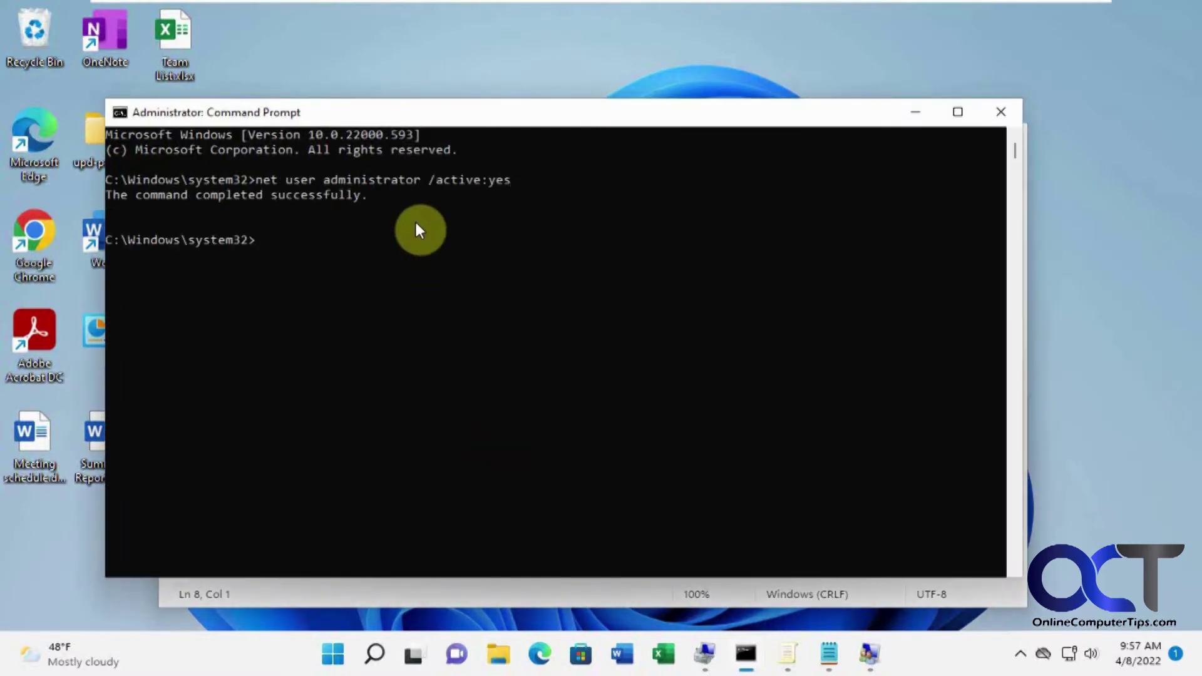
Check the Administrator account's properties in Local Users and Groups, then cancel.
left_click(867, 654)
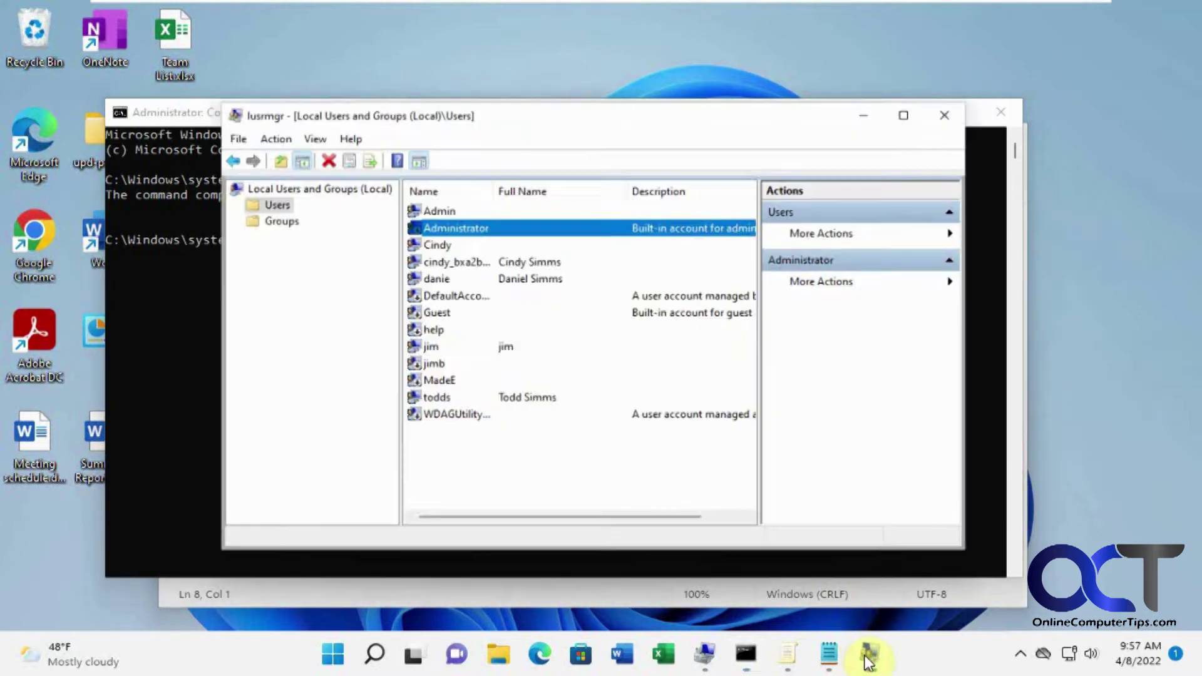
right_click(447, 203)
left_click(510, 317)
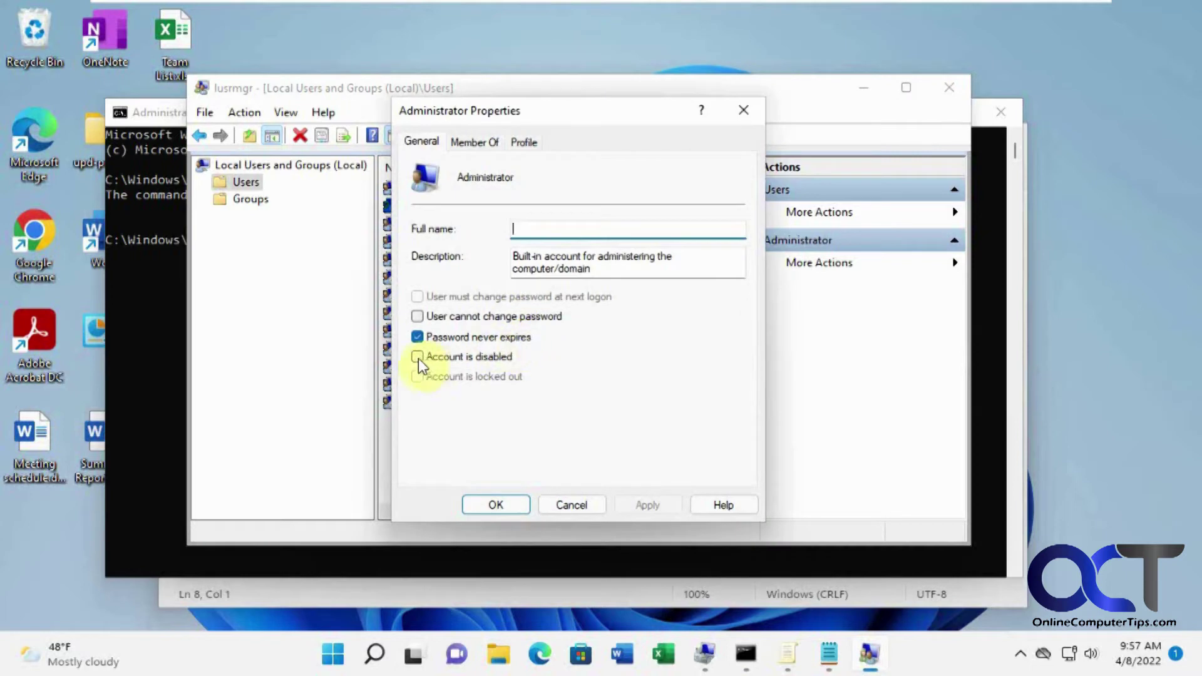
left_click(571, 505)
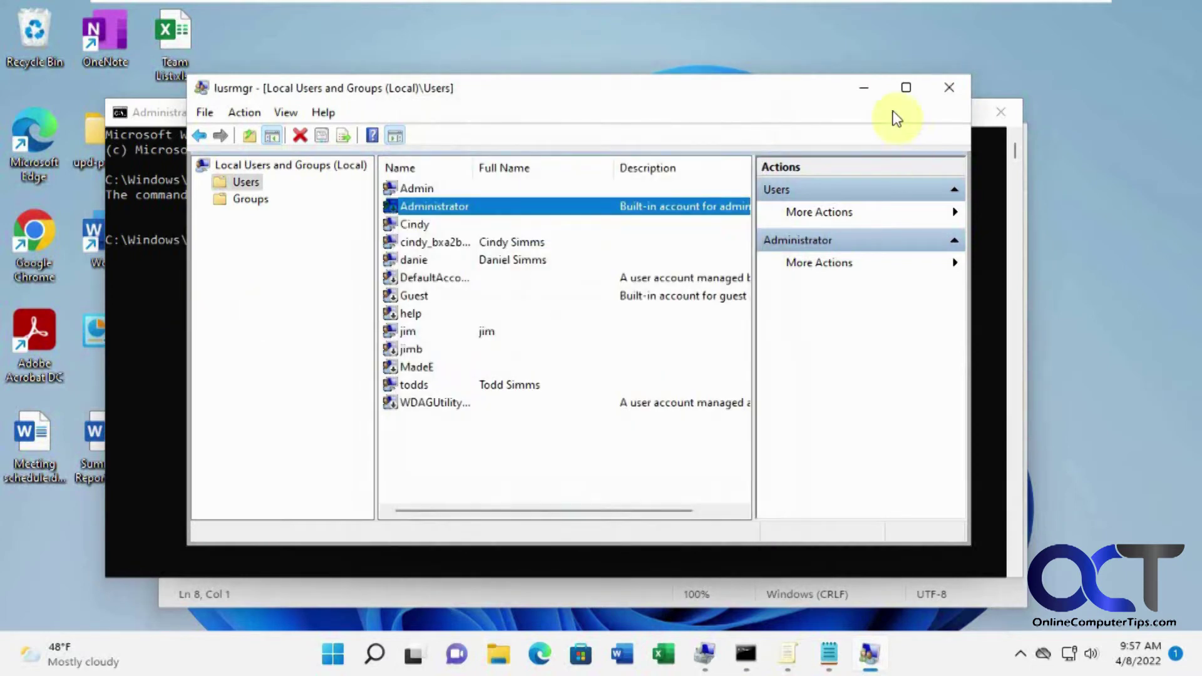
Edit the recalled command to 'net user administrator /active:no' and run it.
left_click(872, 91)
left_click(462, 341)
key("Up")
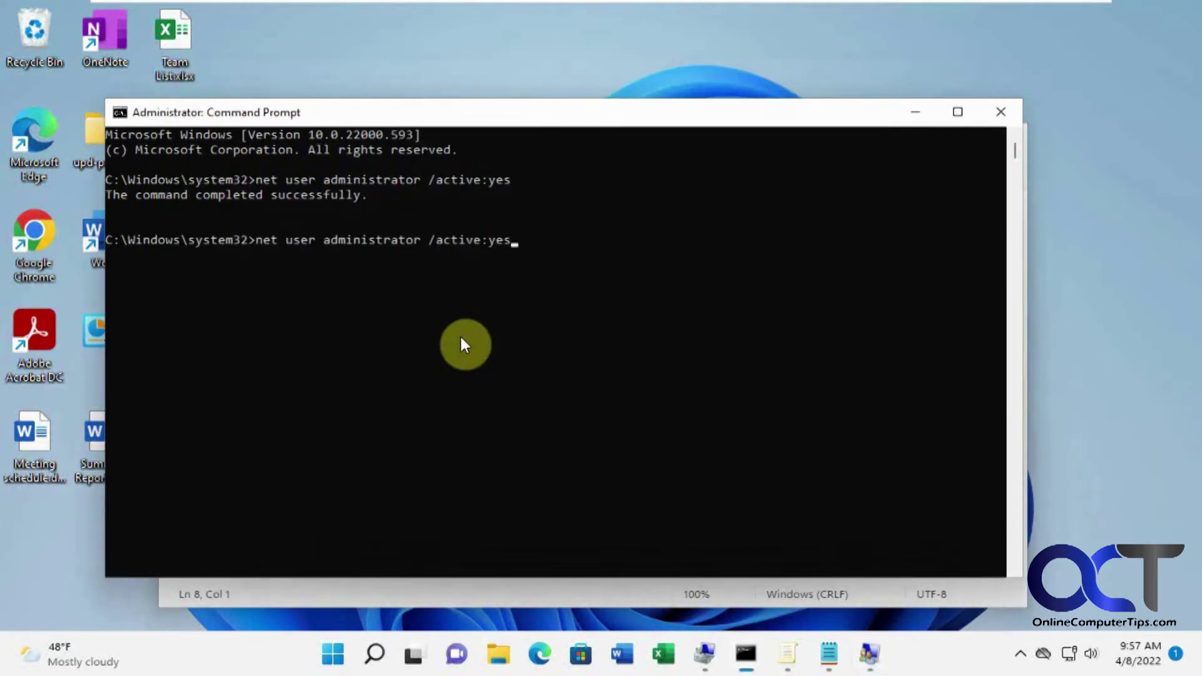
key("BackSpace")
key("BackSpace")
key("BackSpace")
type("no")
key("Return")
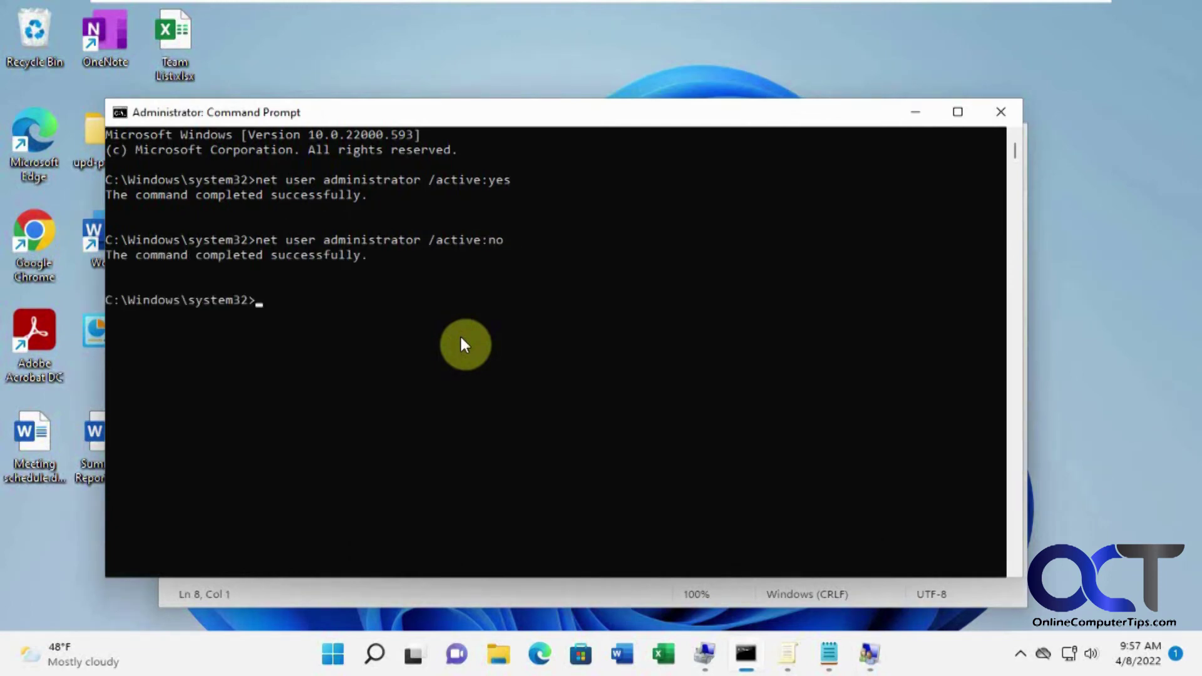
Check the Administrator account's properties again, cancel, and minimize Local Users and Groups.
left_click(869, 654)
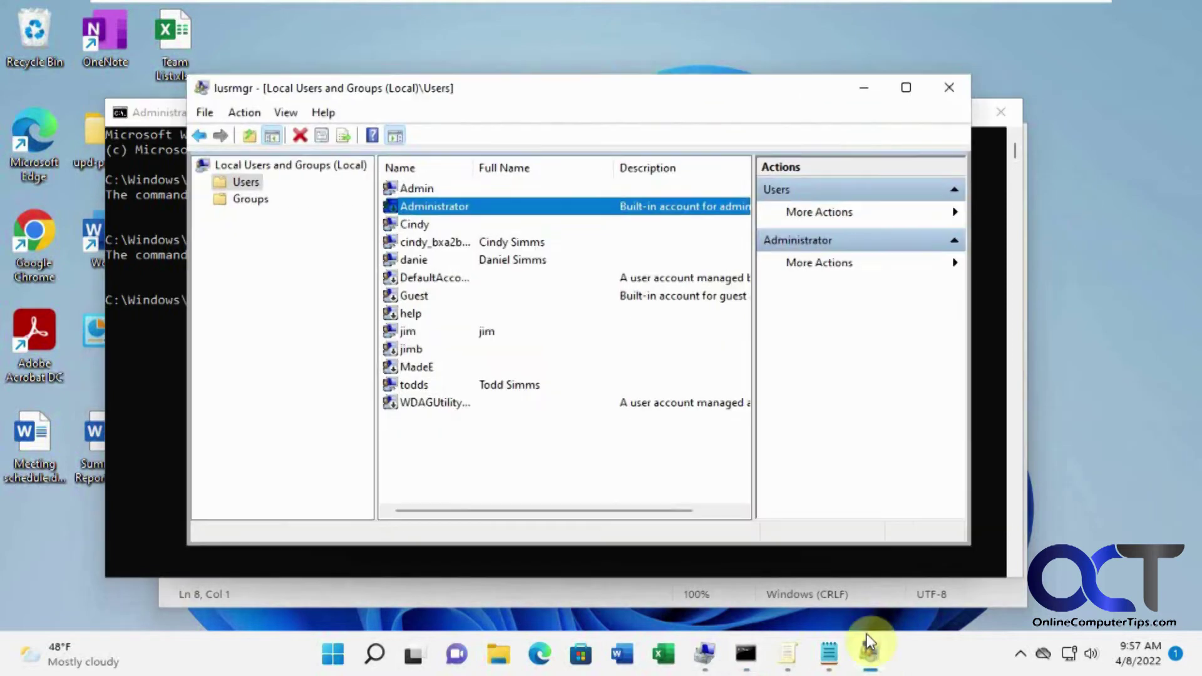
right_click(453, 201)
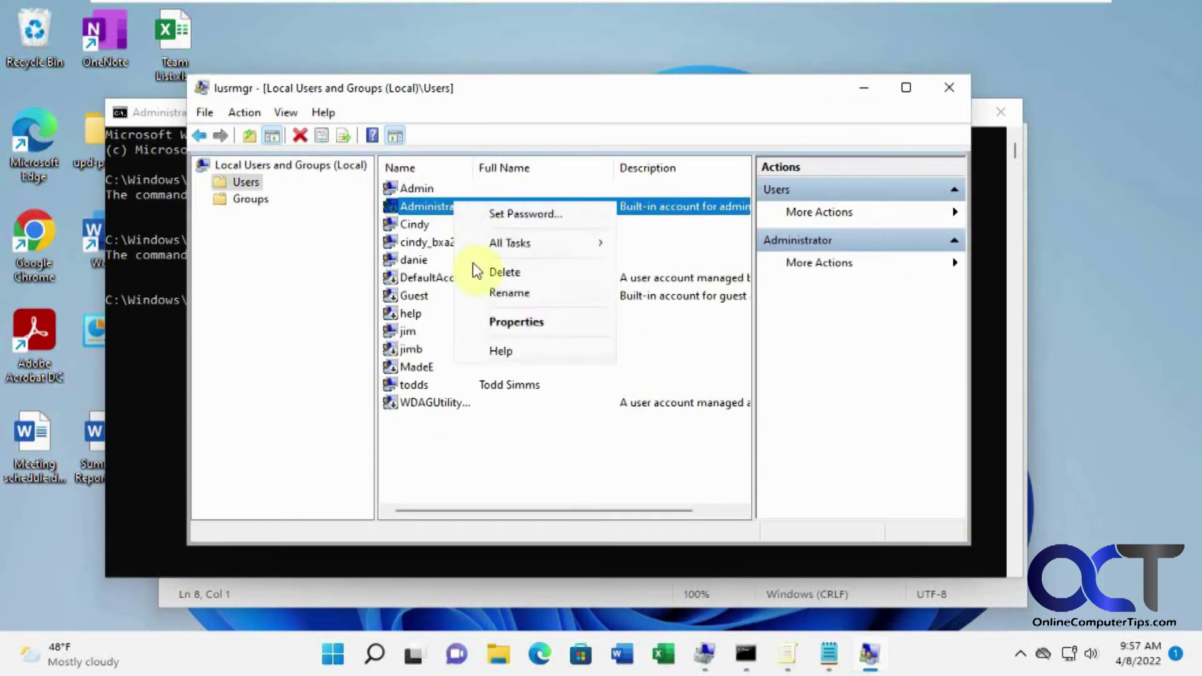
left_click(497, 321)
left_click(573, 500)
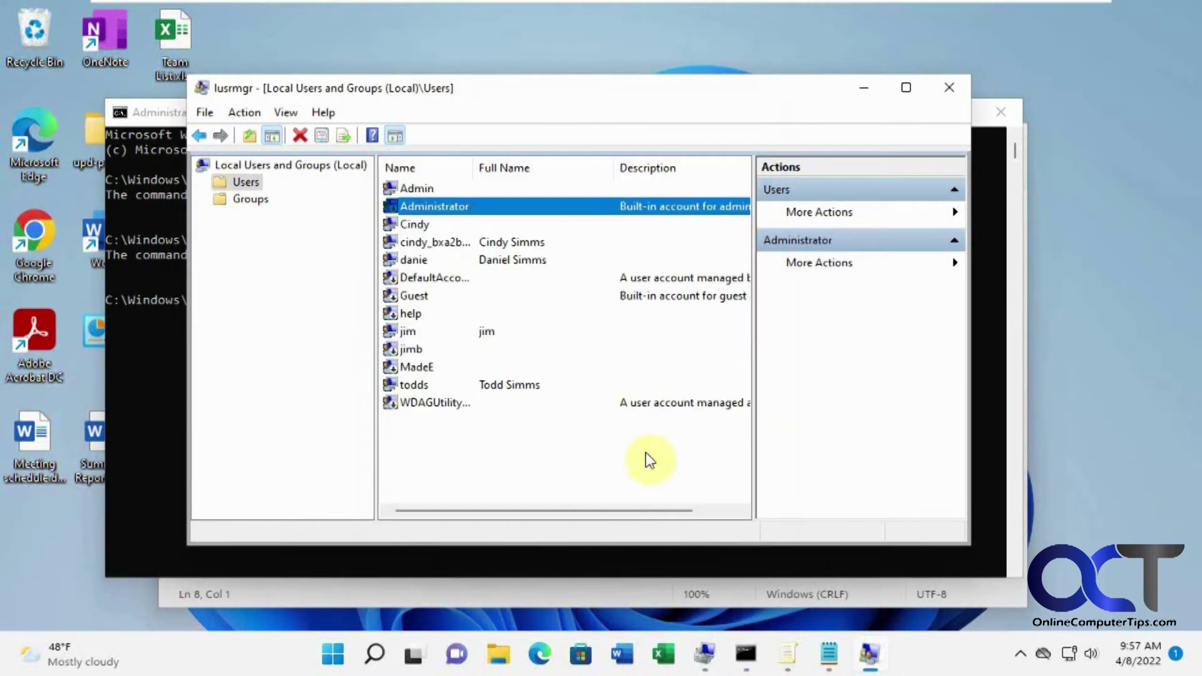
left_click(864, 90)
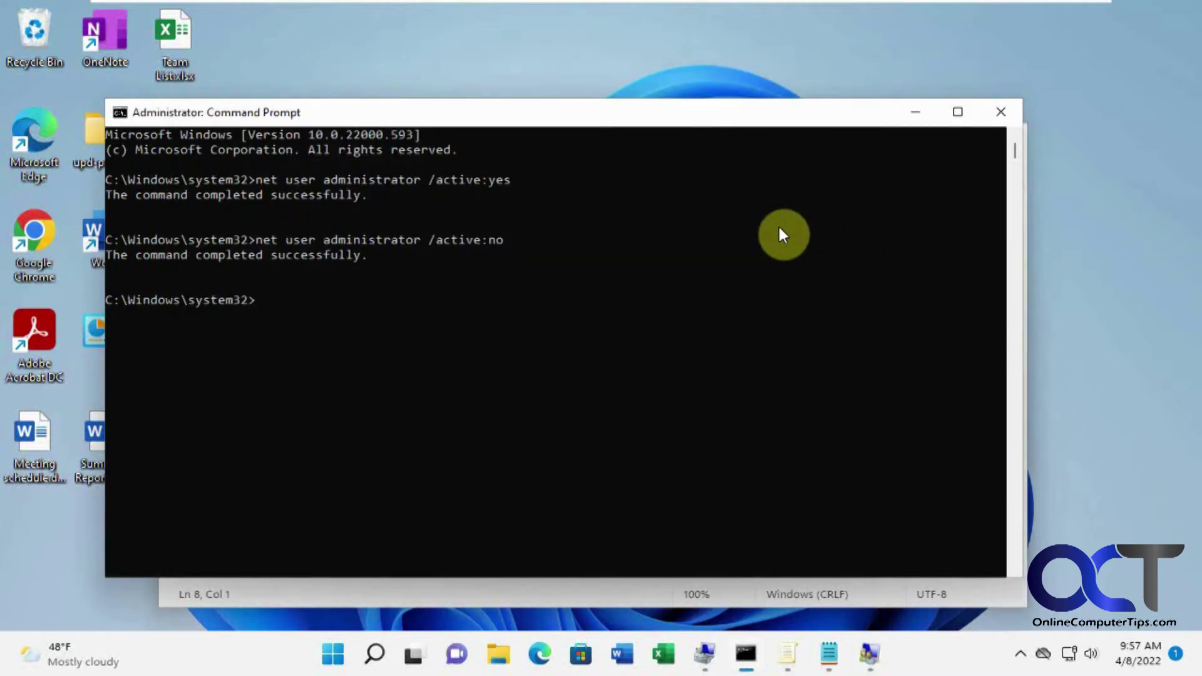
Minimize Command Prompt to bring the Notepad method notes to the front.
left_click(914, 112)
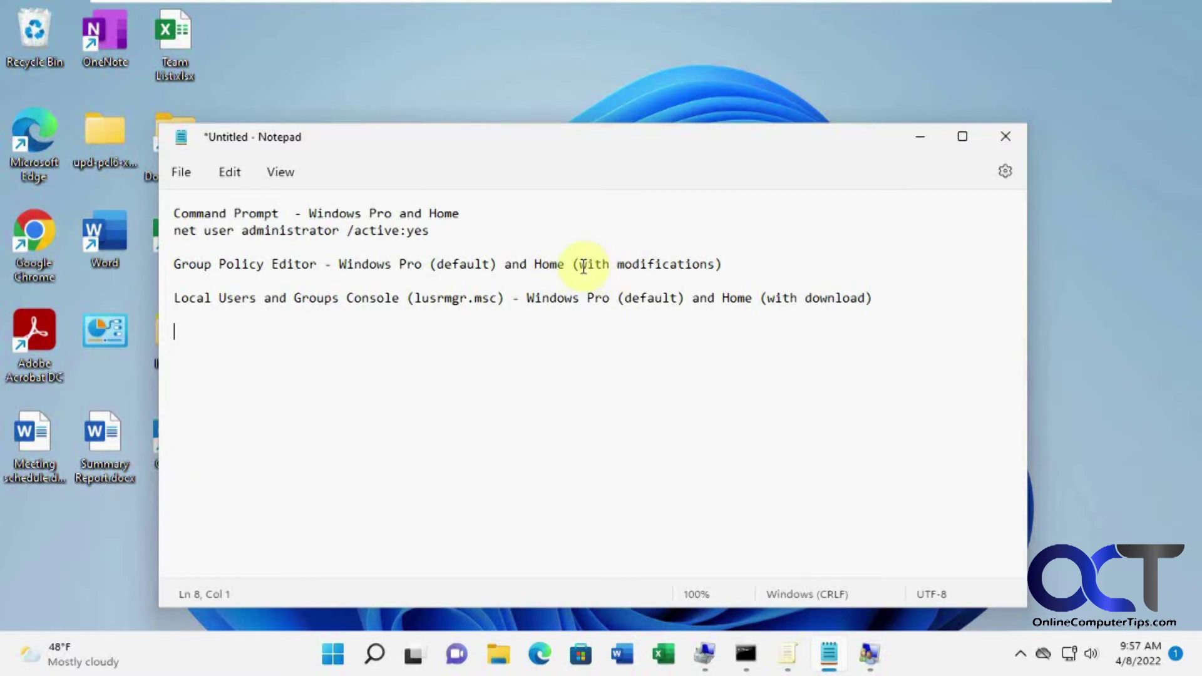
Confirm the 'Accounts: Administrator account status' policy reads Disabled, then minimize Group Policy Editor.
left_click(788, 655)
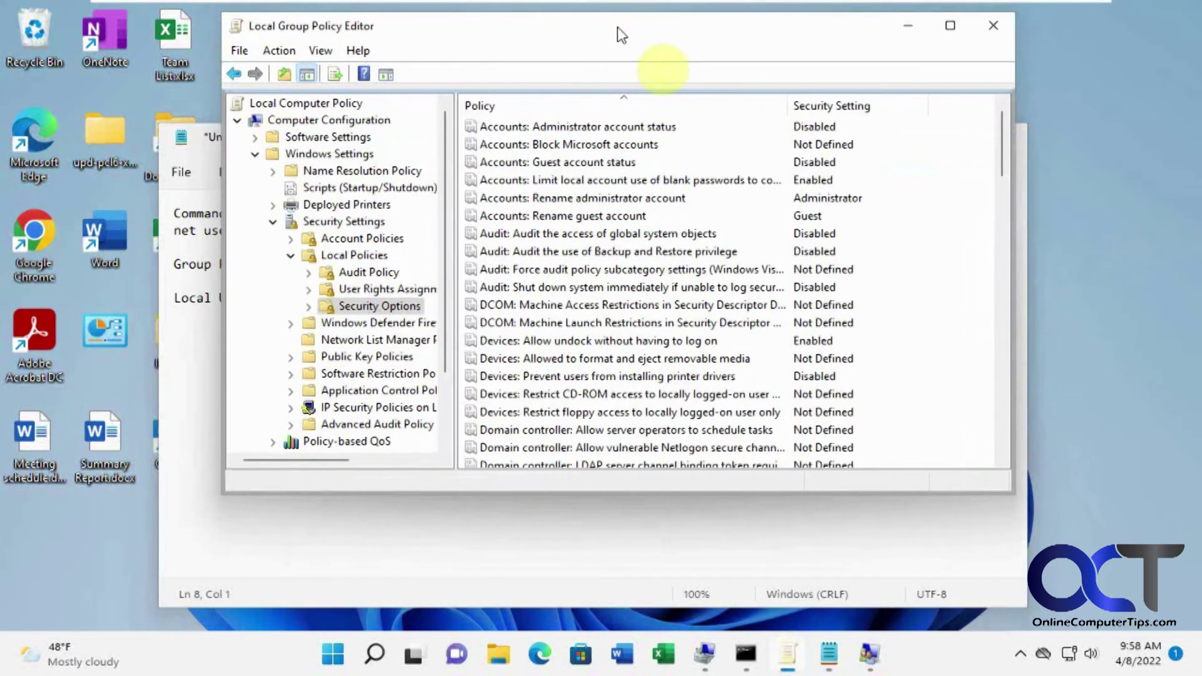
left_click_drag(617, 27, 660, 72)
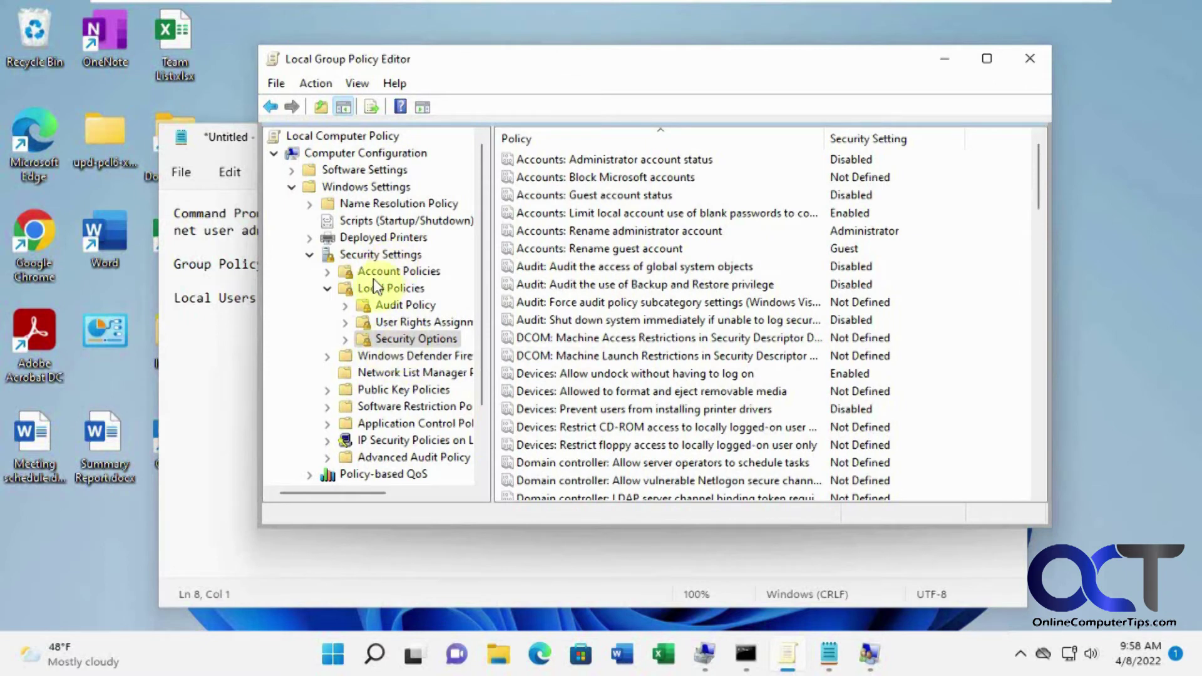
double_click(630, 163)
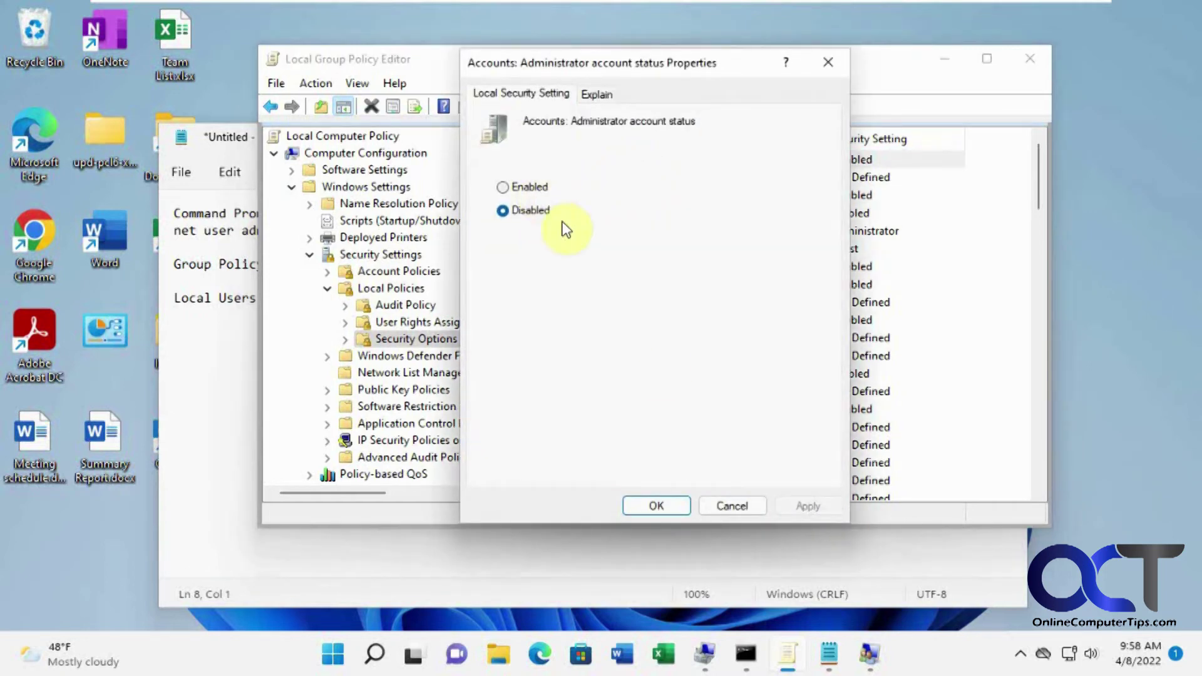
left_click(732, 506)
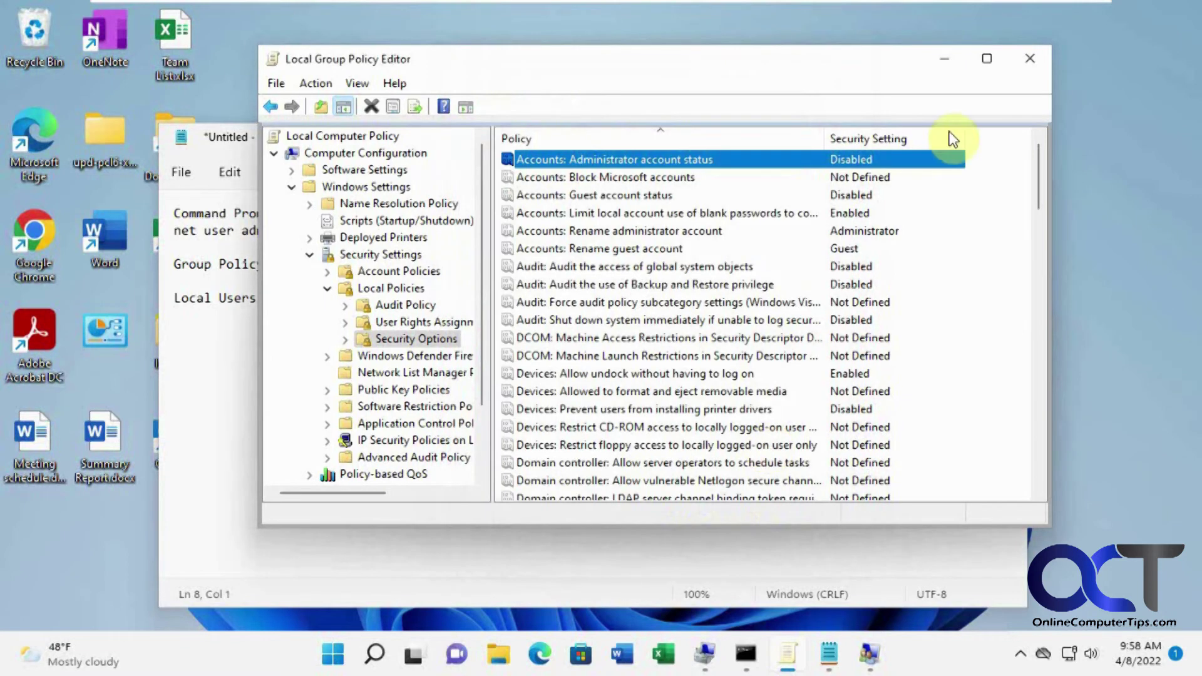
left_click(945, 58)
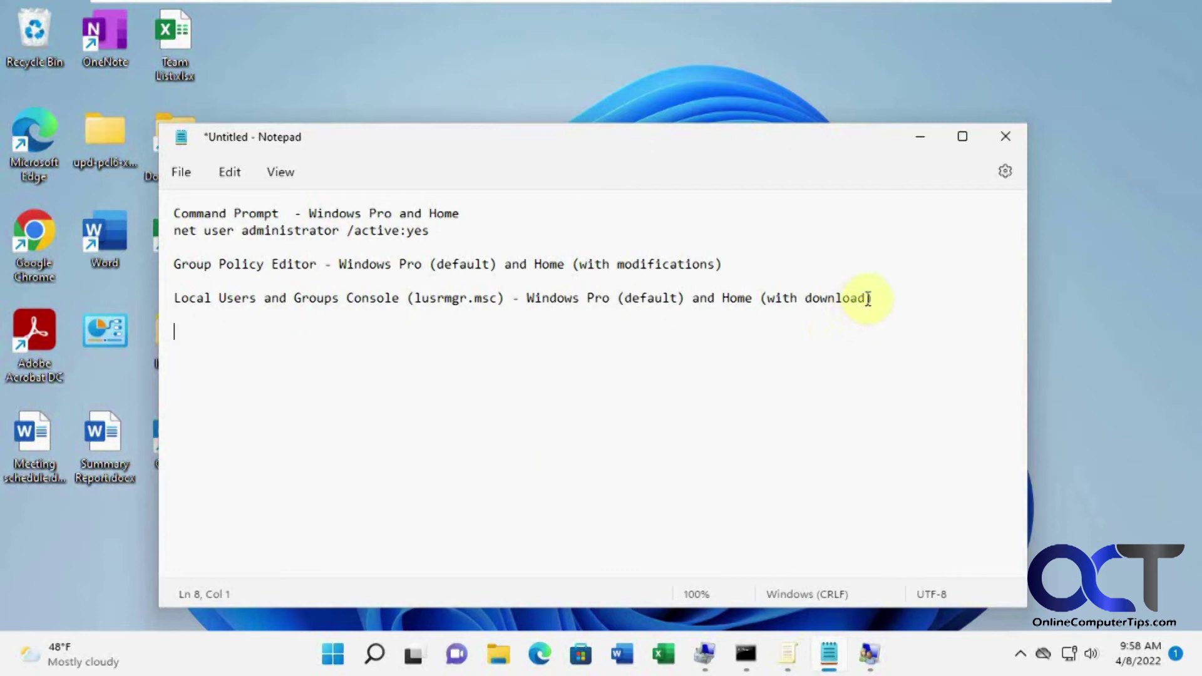
Highlight the 'with download' remark in the Notepad notes.
left_click_drag(866, 299, 769, 301)
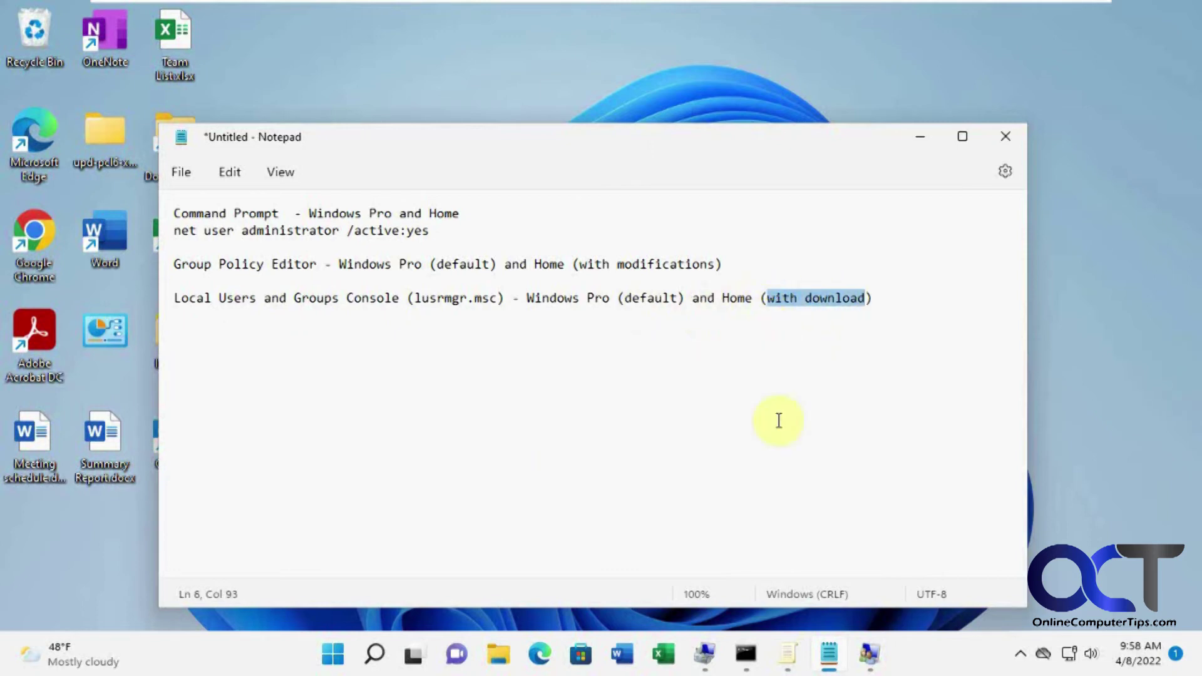
left_click(869, 654)
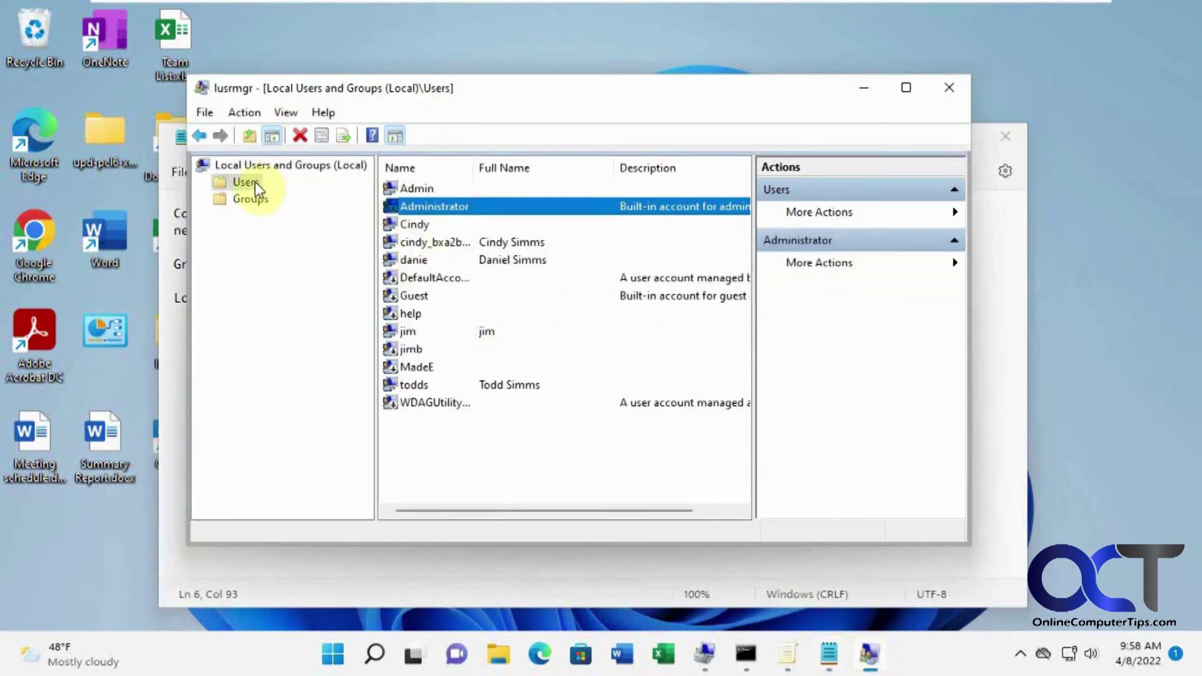
Uncheck 'Account is disabled' in the Administrator account's properties and confirm with OK.
right_click(431, 211)
left_click(480, 324)
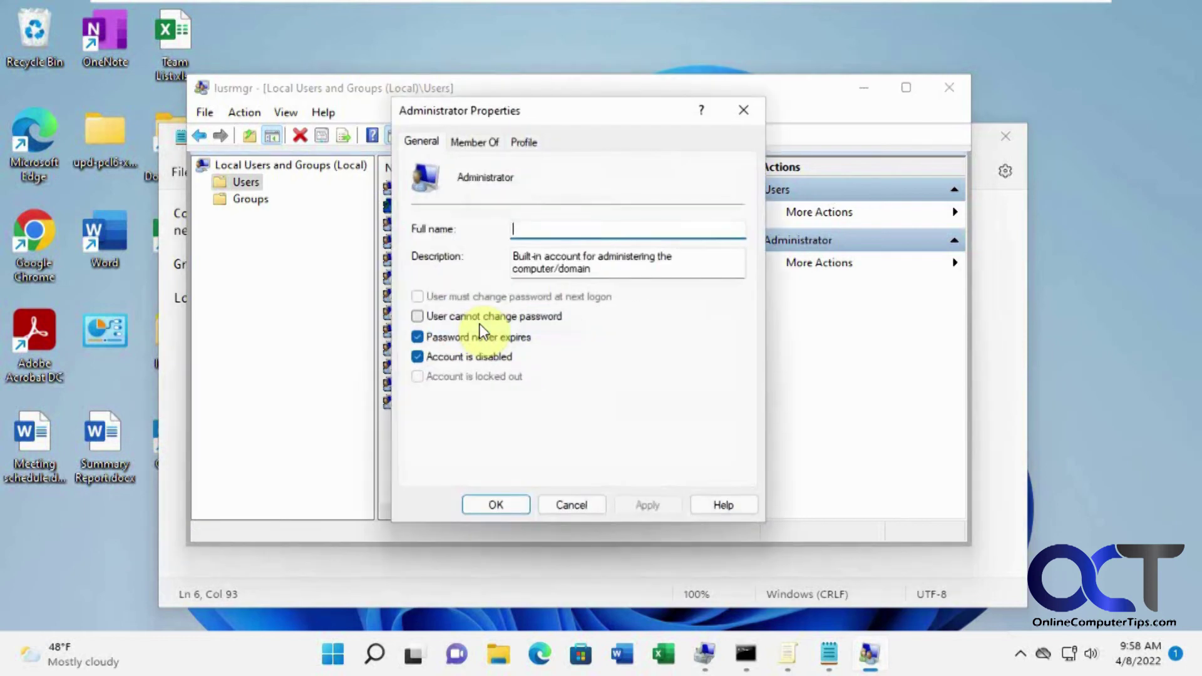
left_click(482, 358)
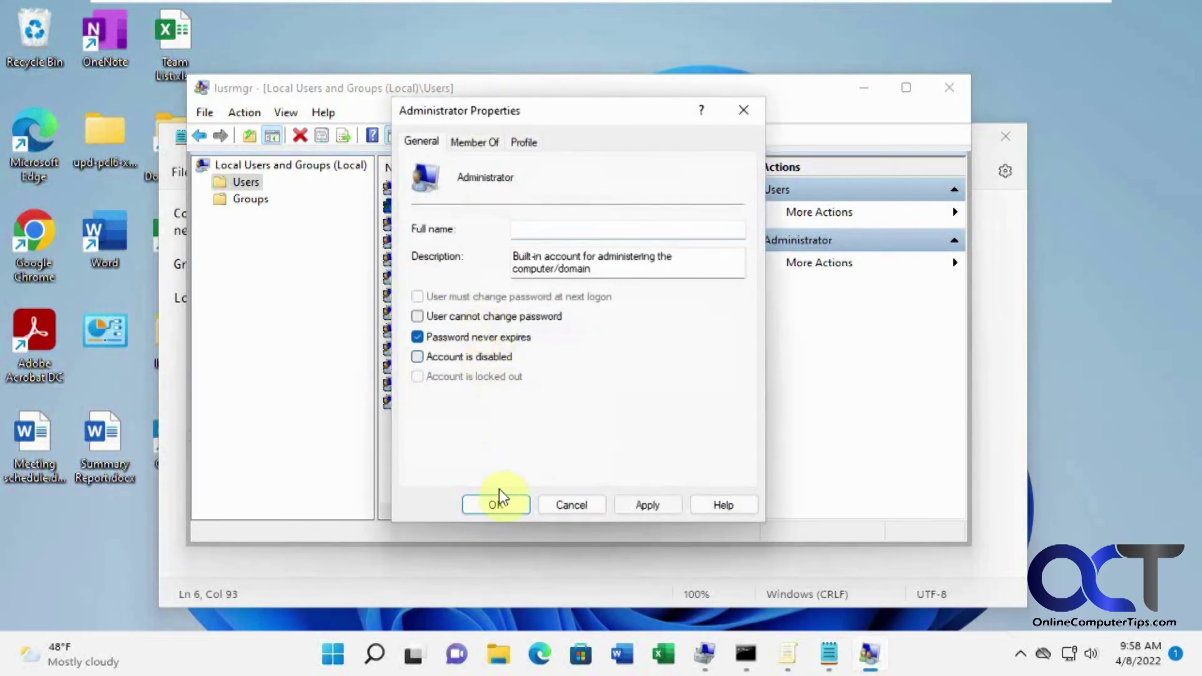
left_click(506, 505)
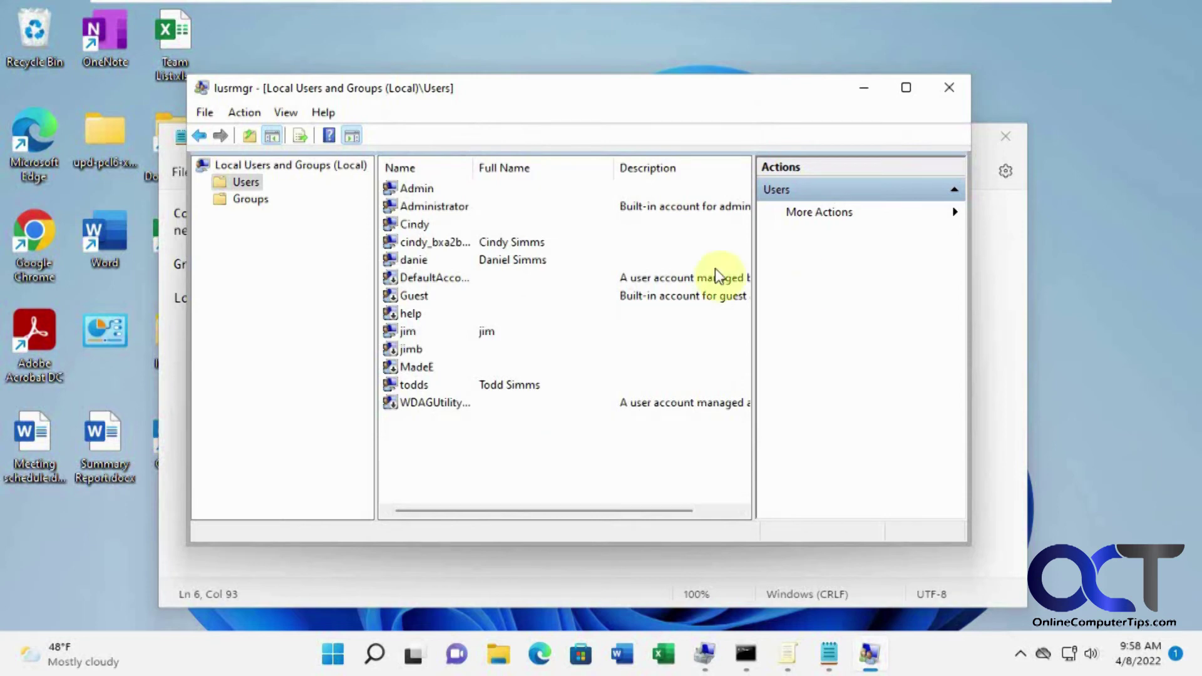
left_click(333, 655)
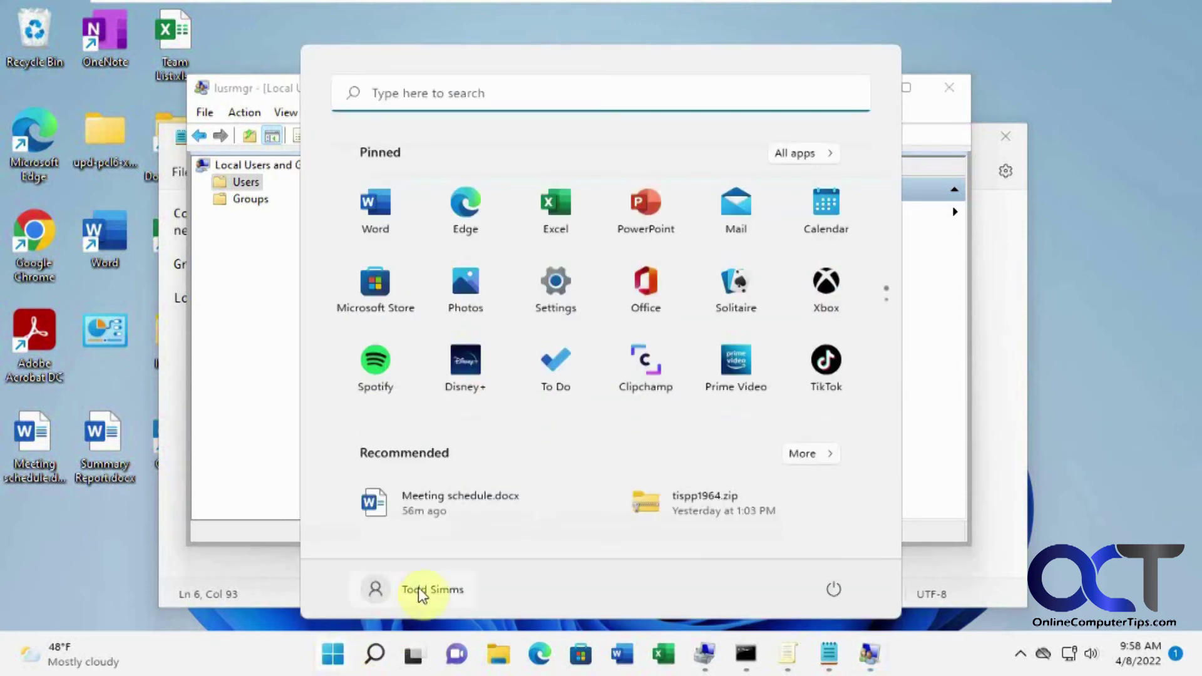
Switch user to the Administrator account from the Start menu account options.
left_click(419, 589)
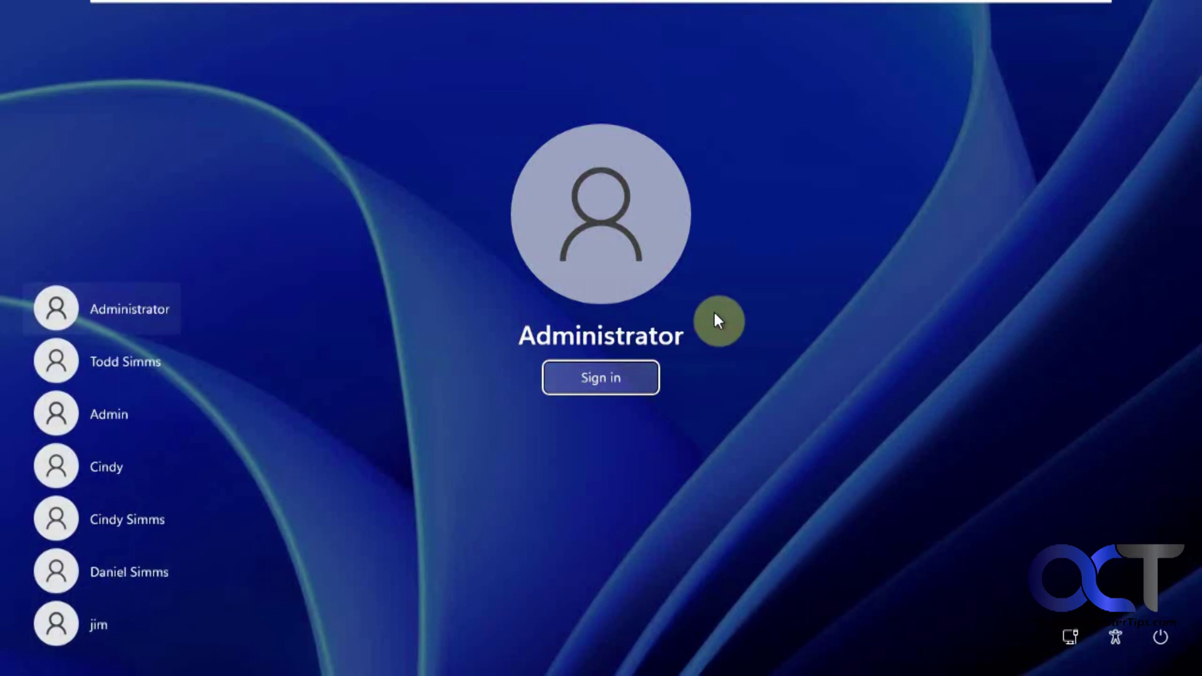
Sign in as Administrator, accept the privacy settings, and open the Start menu.
left_click(621, 382)
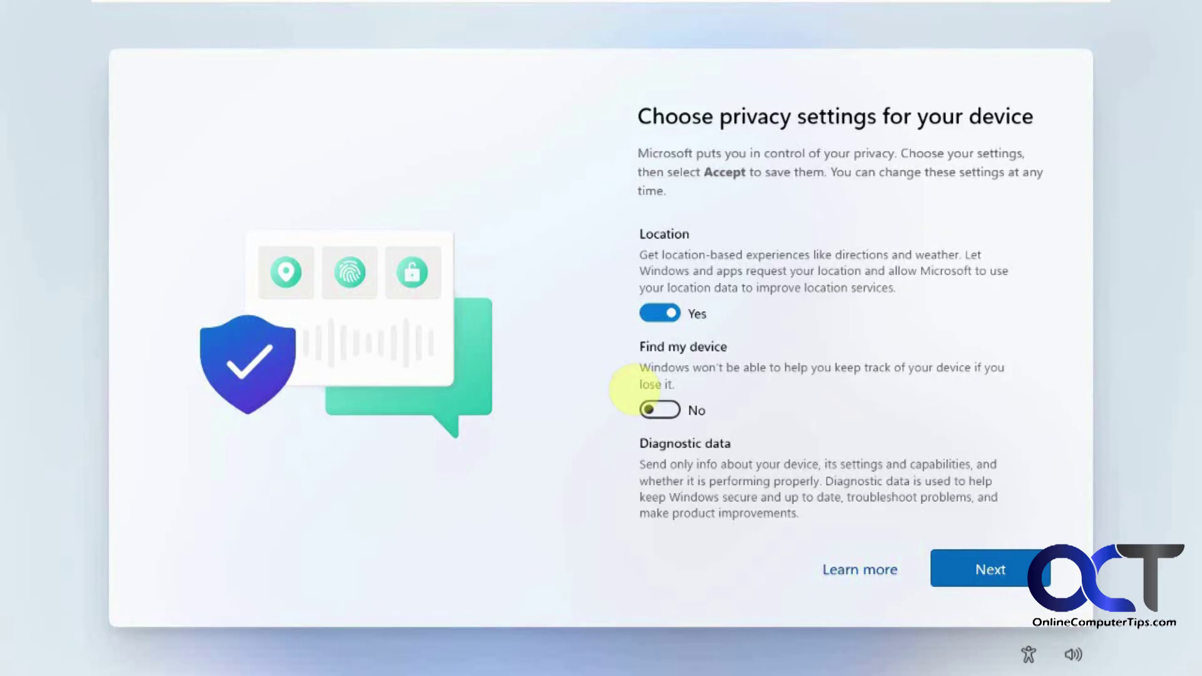
left_click(975, 571)
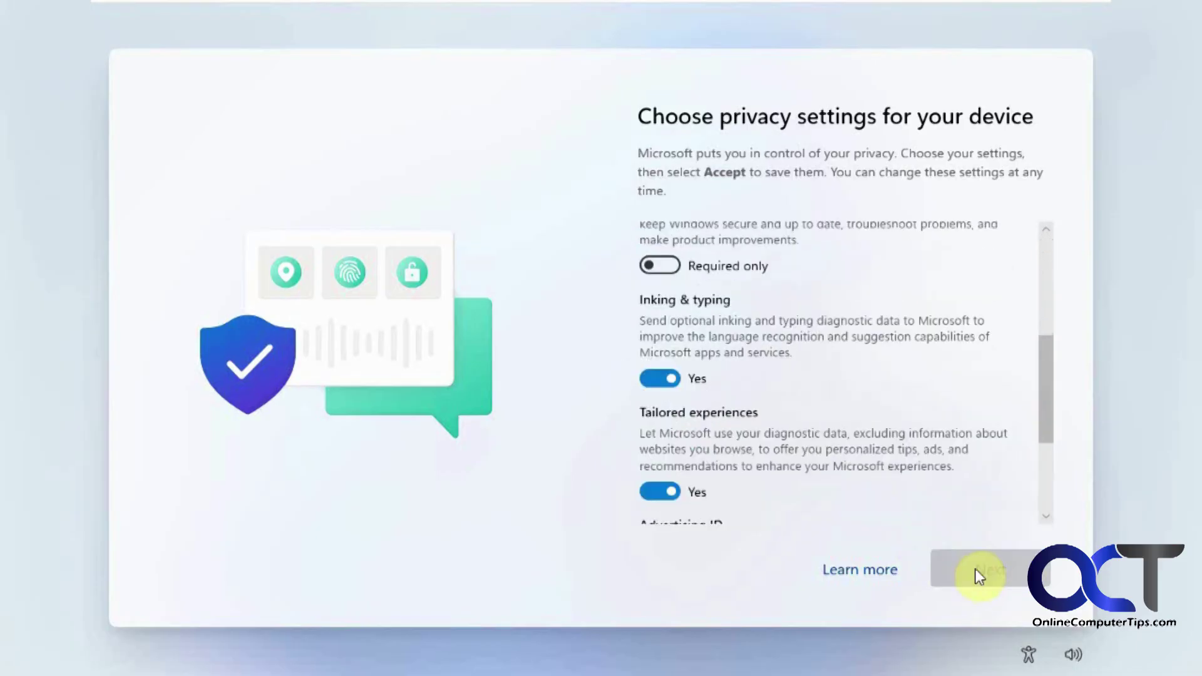
left_click(982, 570)
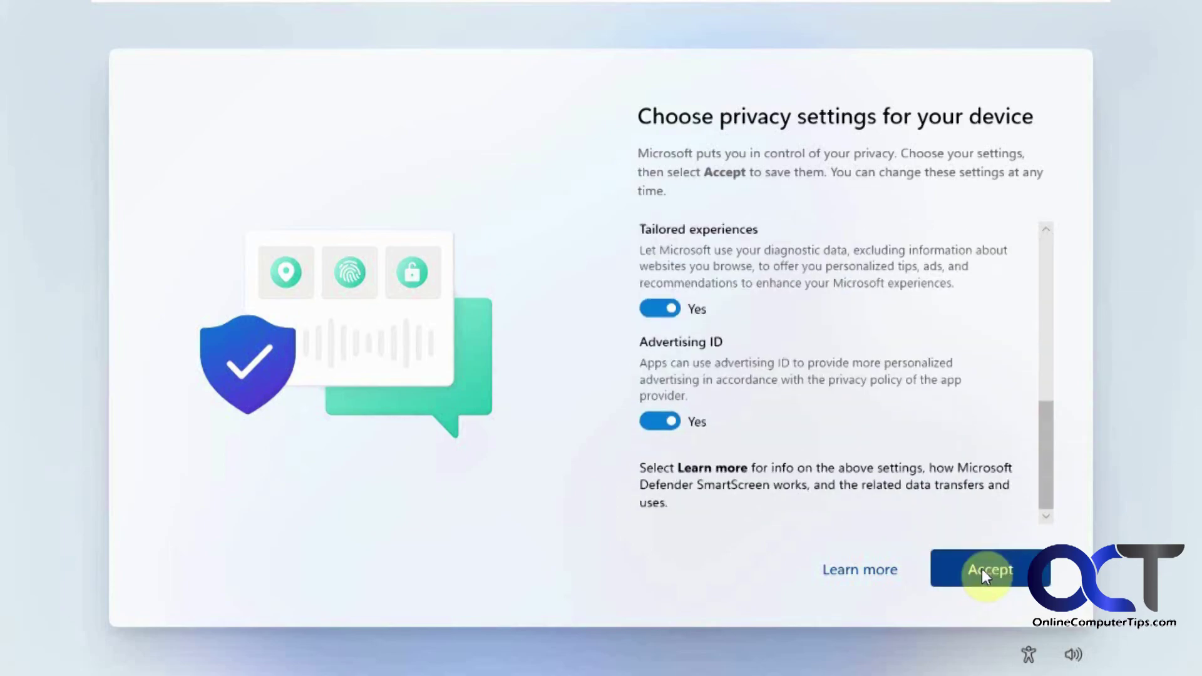
left_click(982, 569)
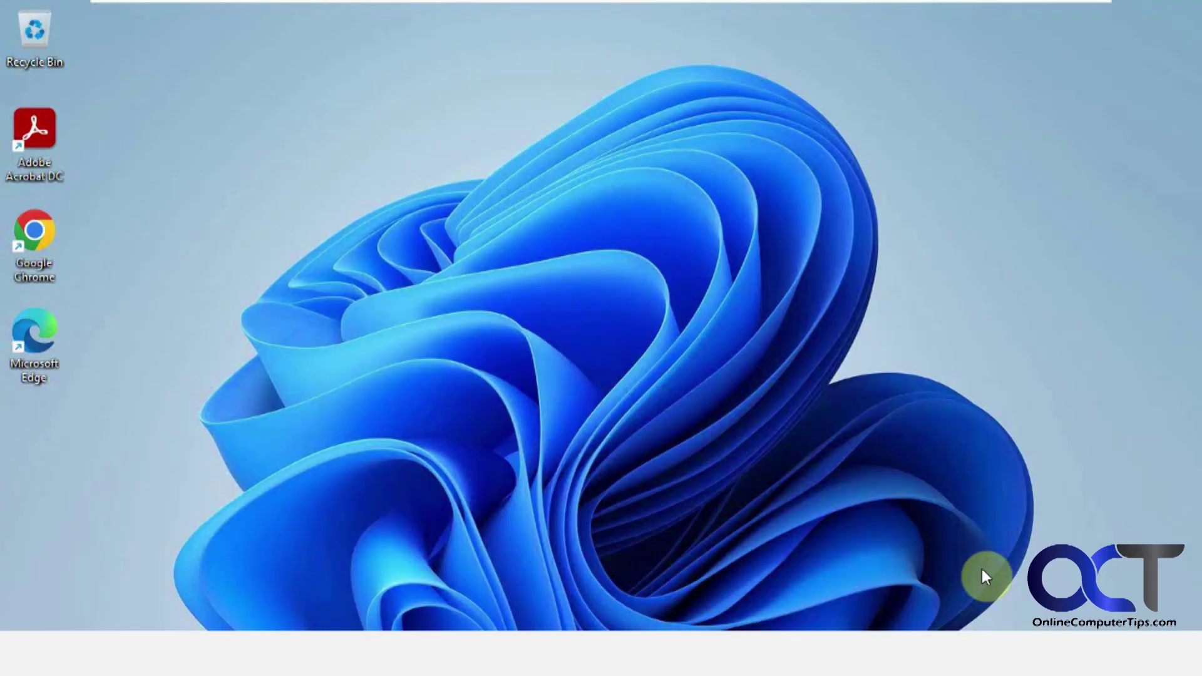
key("super")
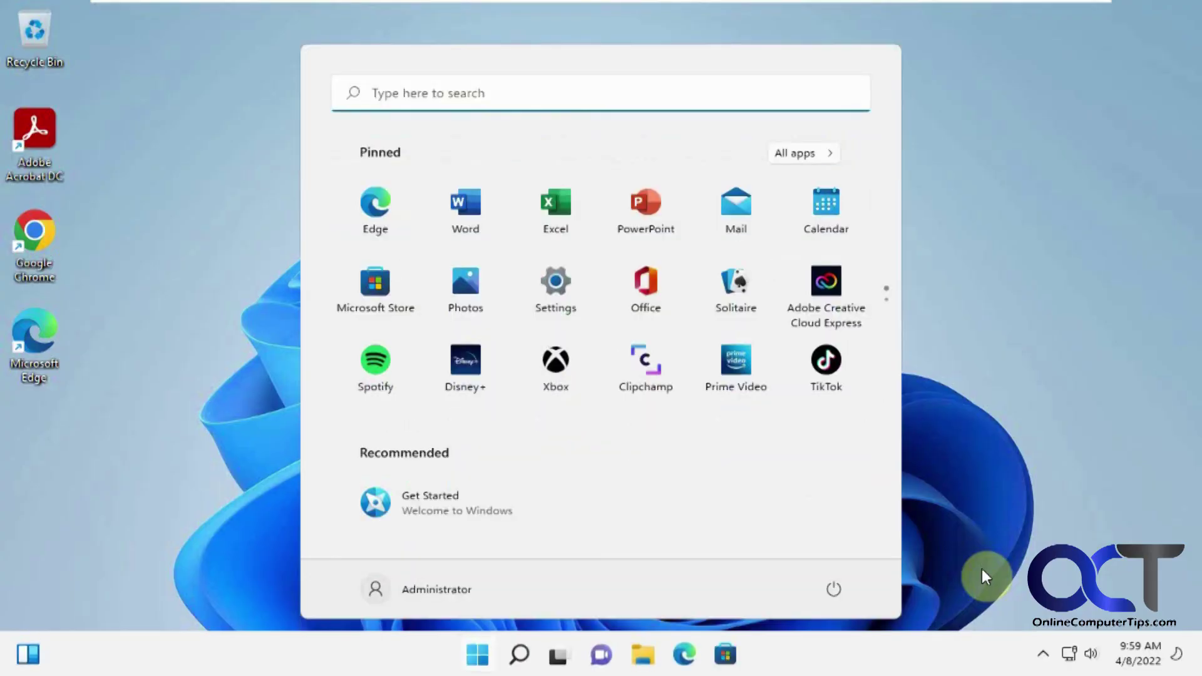